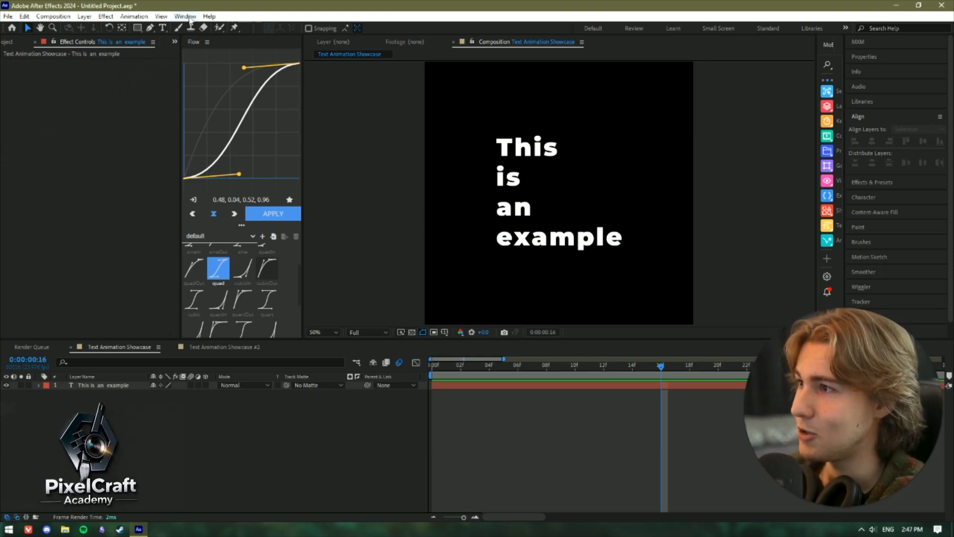
# - Open the Animation Composer 3 extension and browse the Transitions - 2D Layer folder of the Starter Presets
pyautogui.click(188, 18)
pyautogui.click(197, 80)
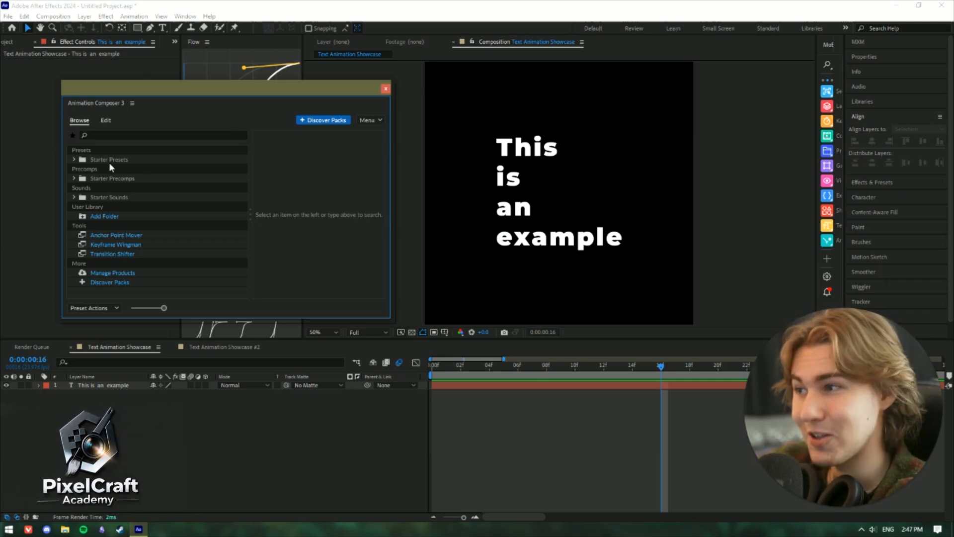
pyautogui.click(74, 160)
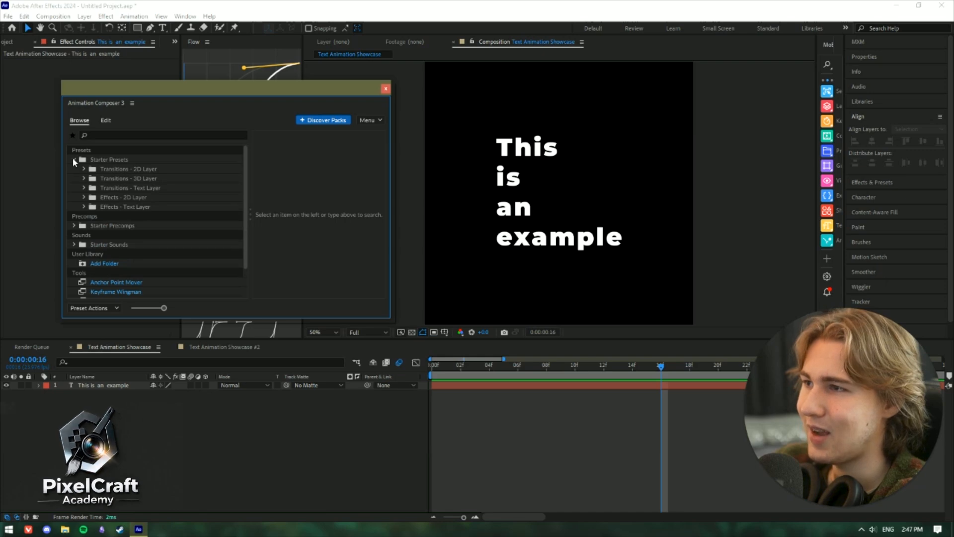
pyautogui.click(131, 167)
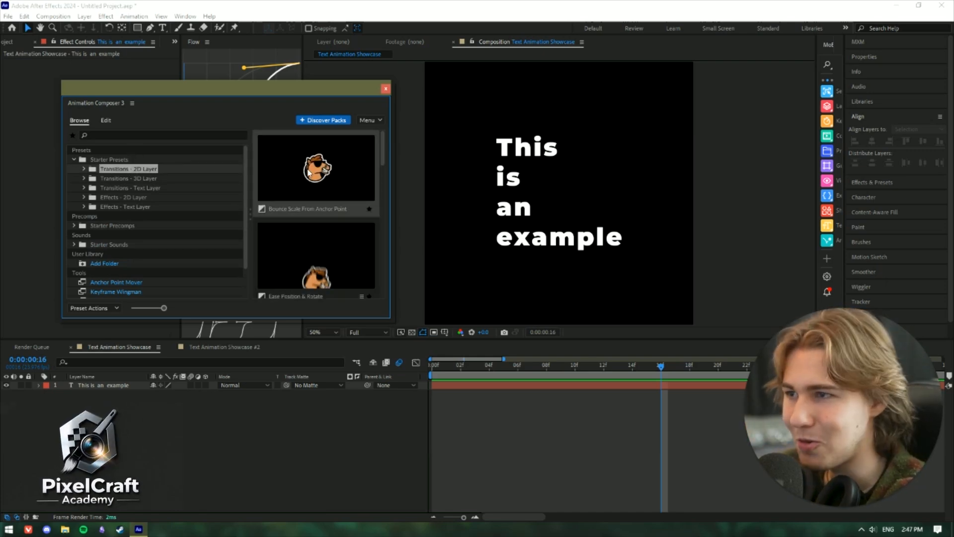
pyautogui.scroll(-1, 318, 213)
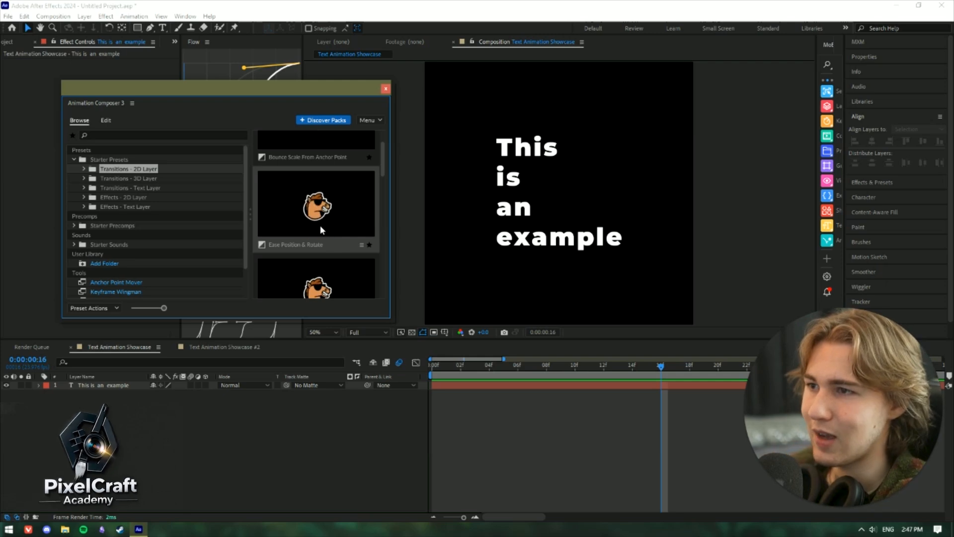
pyautogui.scroll(-2, 320, 224)
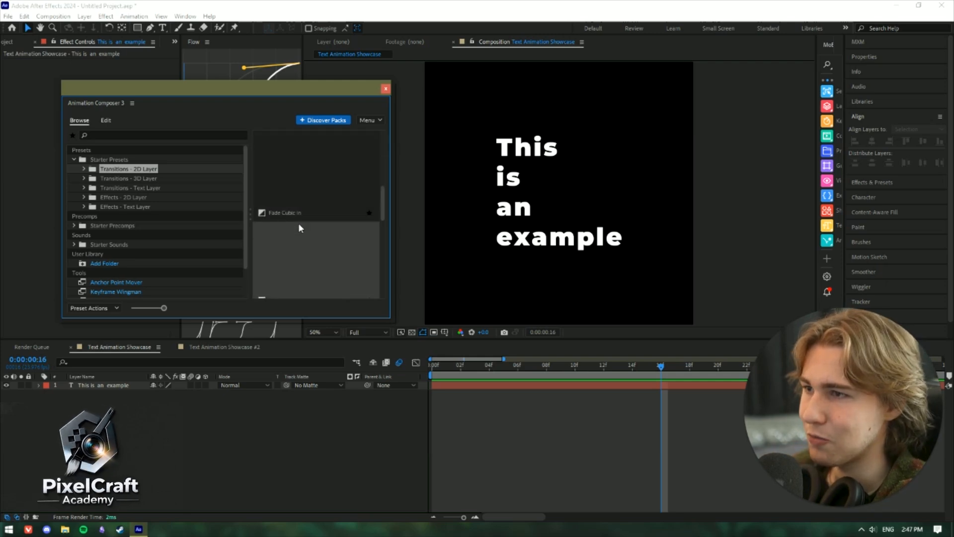
# - Expand the Animate Words folder under Transitions - Text Layer and preview several of its word animation presets
pyautogui.click(124, 190)
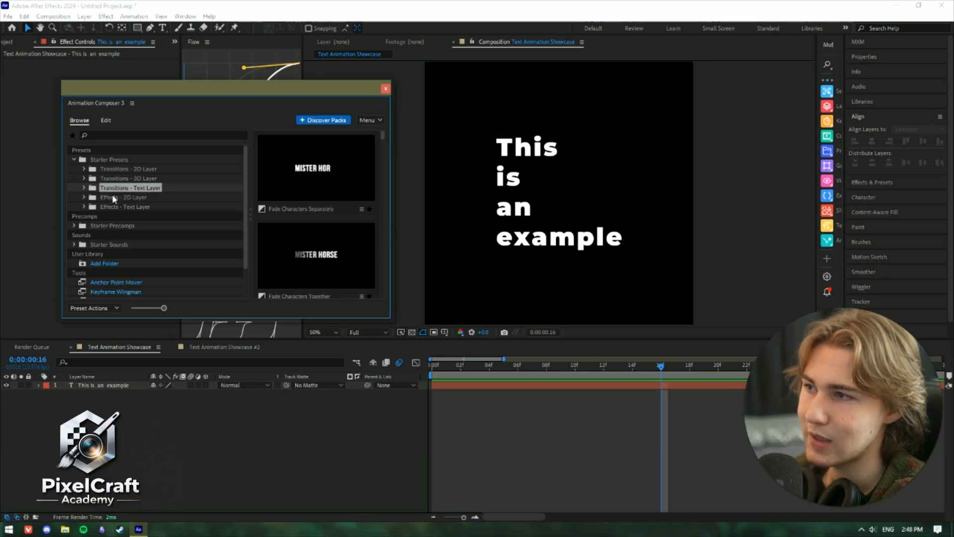
pyautogui.click(85, 189)
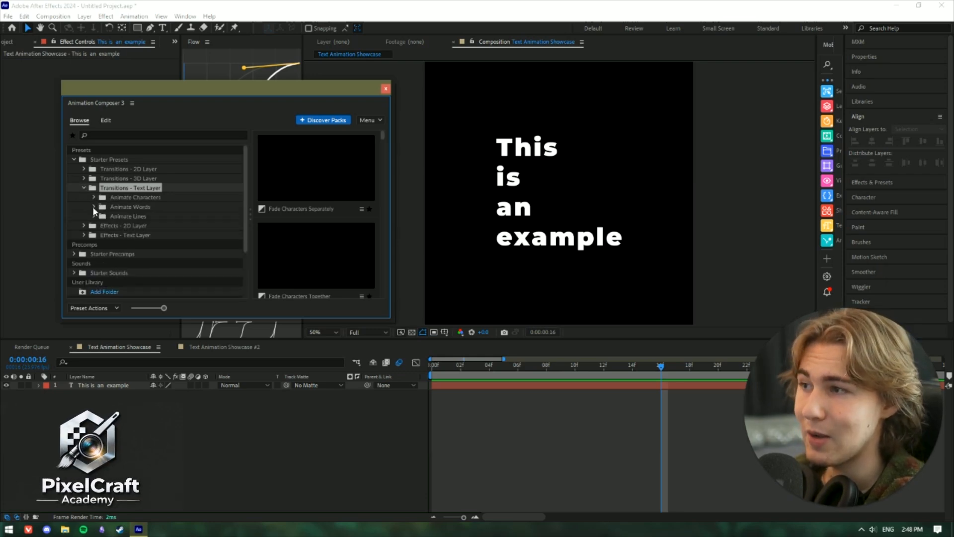
pyautogui.click(94, 207)
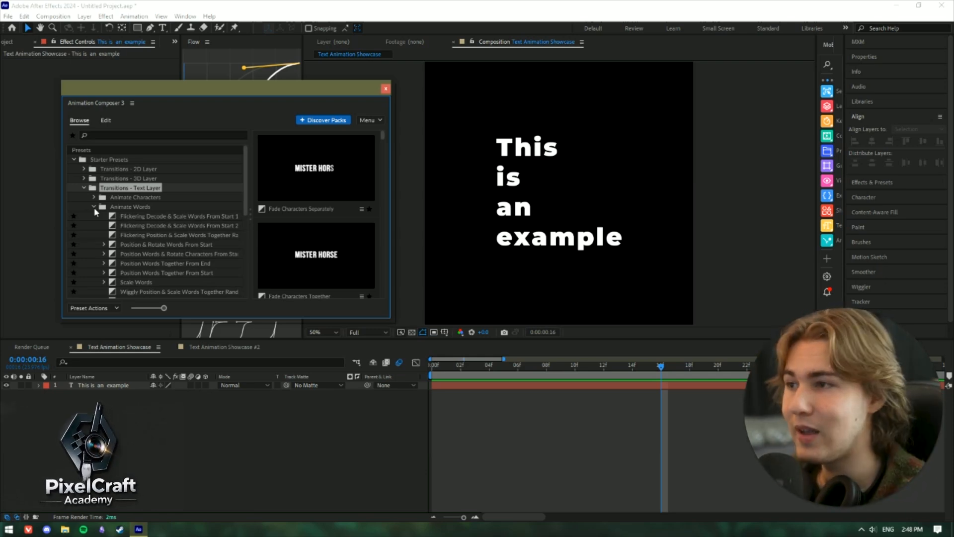
pyautogui.click(200, 255)
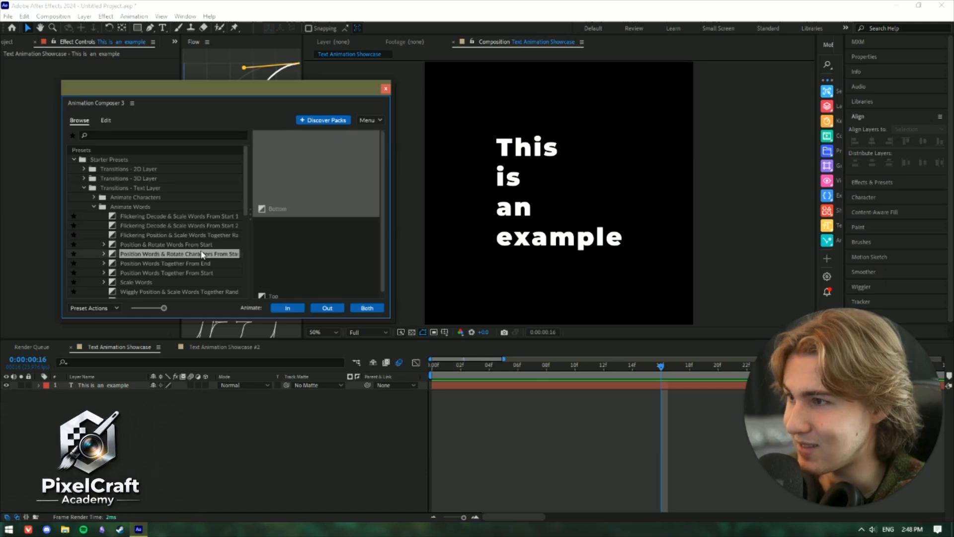
pyautogui.click(184, 246)
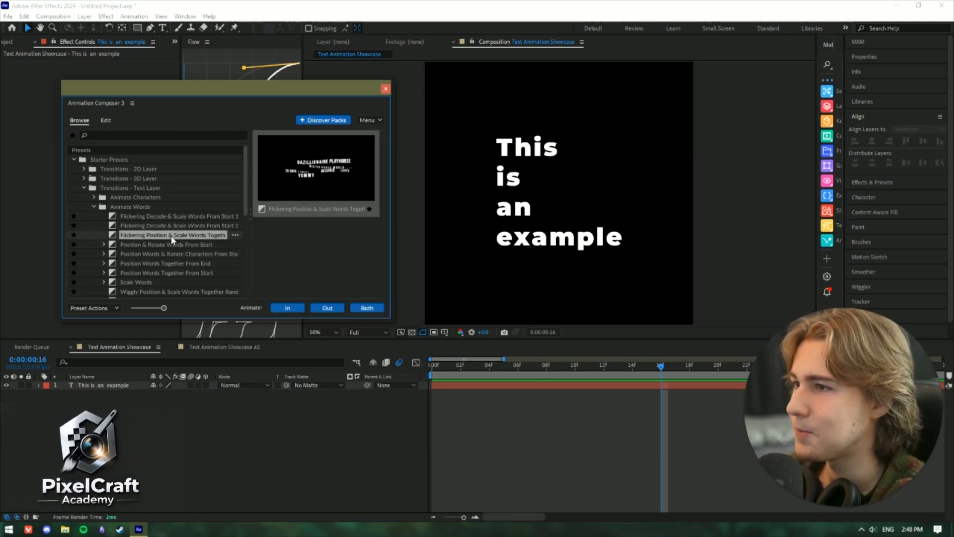
pyautogui.click(173, 226)
pyautogui.scroll(-2, 173, 253)
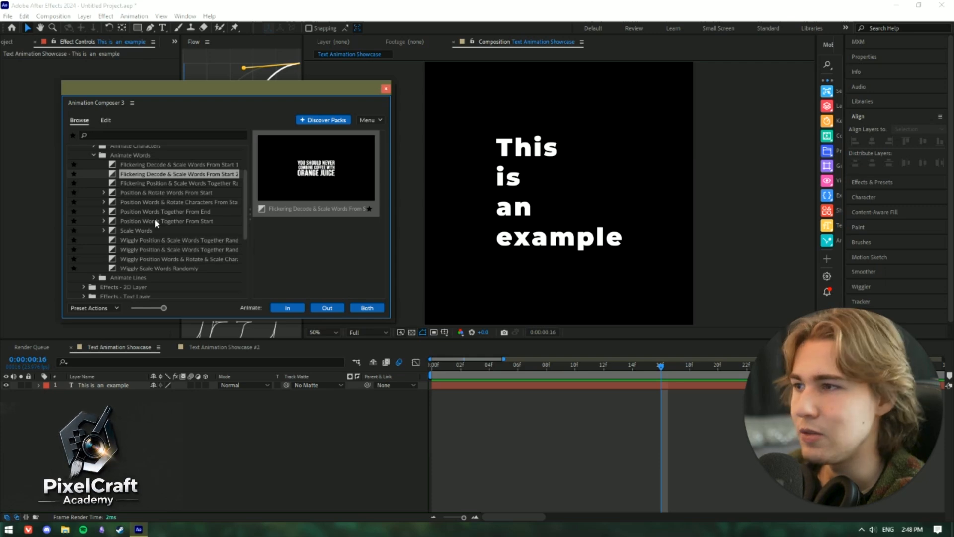
# - Apply the Left variant of Position Words Together From Start to the "This is an example" layer as an In animation
pyautogui.click(159, 221)
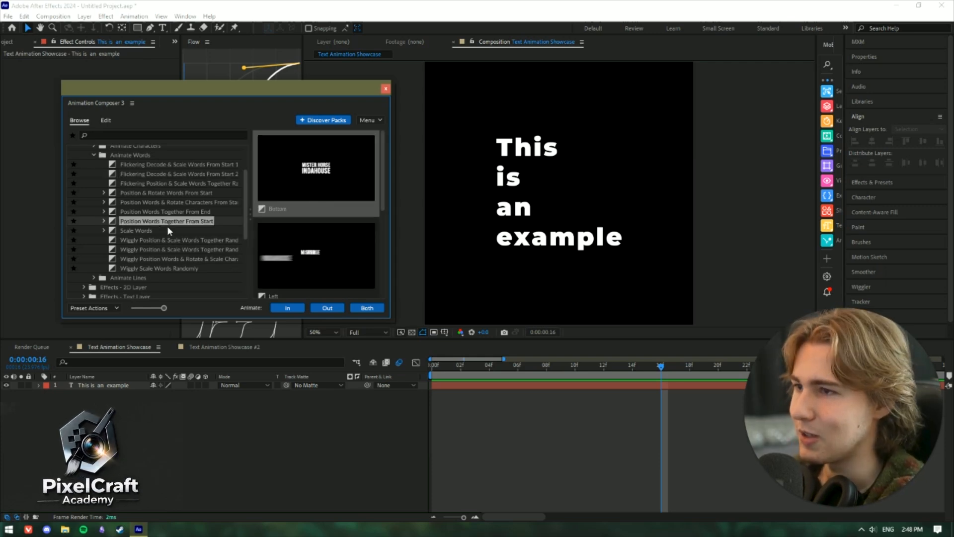
pyautogui.scroll(-2, 293, 240)
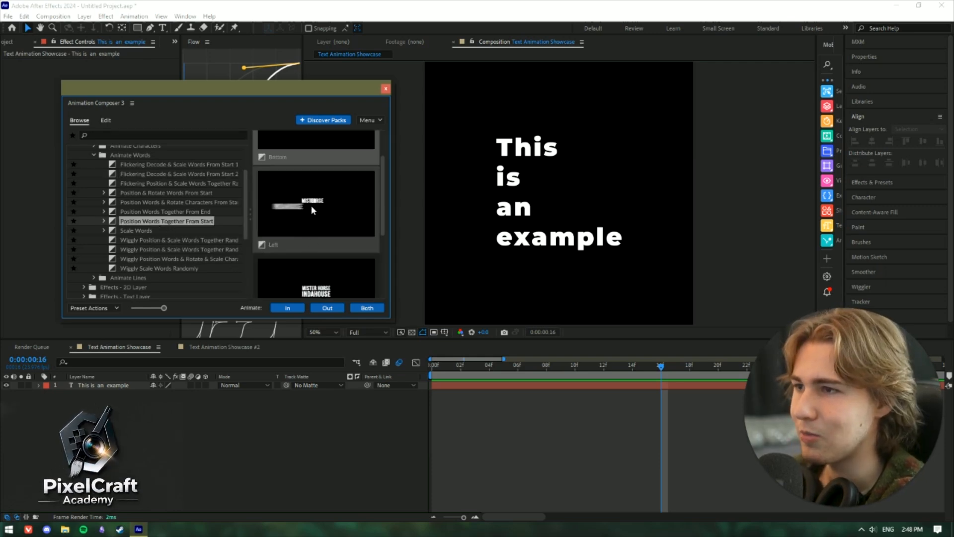
pyautogui.click(612, 247)
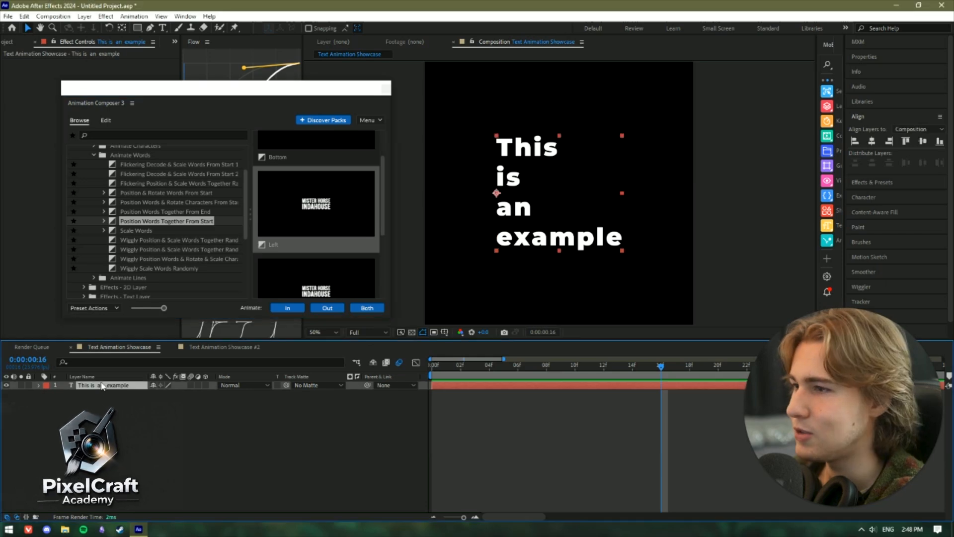
pyautogui.click(294, 310)
pyautogui.click(294, 309)
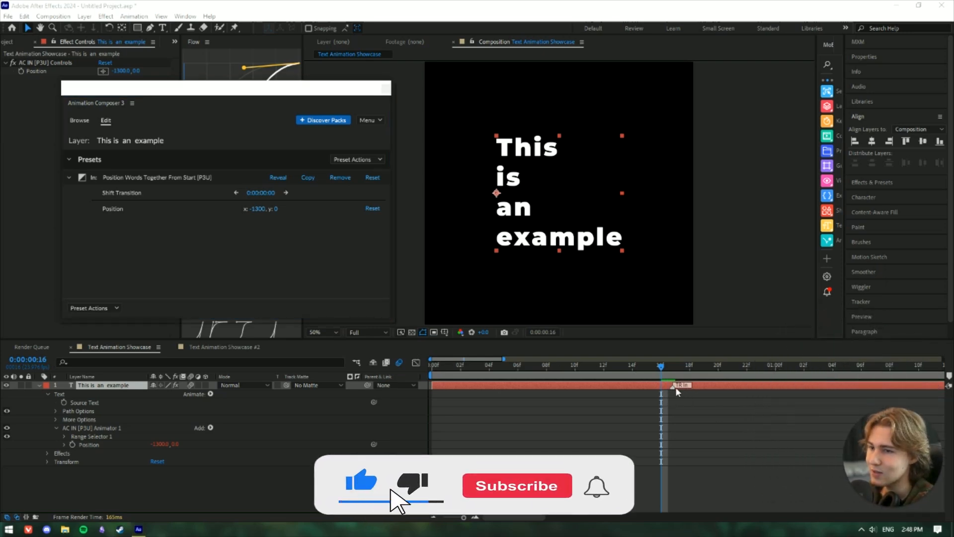
# - Lengthen the In transition by moving its end marker to about frame 21, and play the animation back from the start
pyautogui.moveTo(673, 386); pyautogui.dragTo(727, 384)
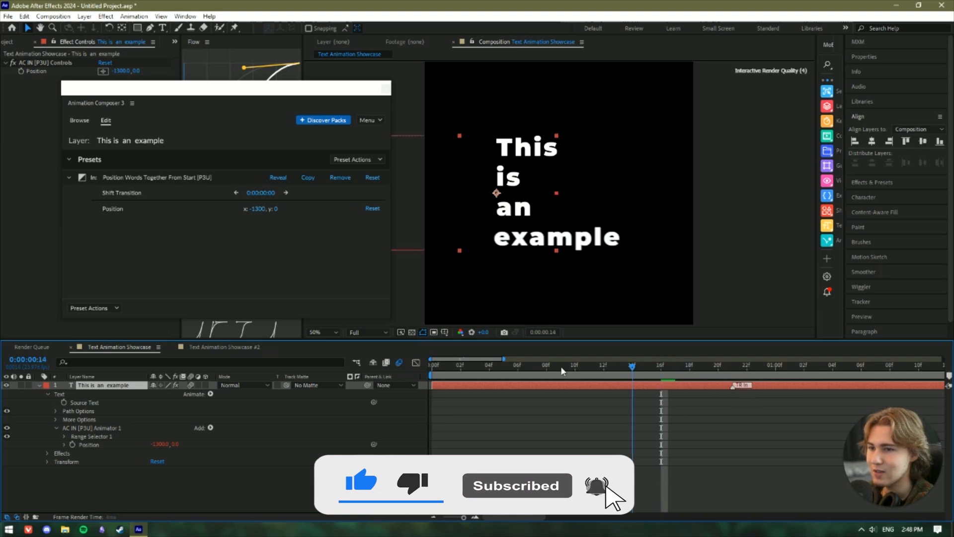
pyautogui.press('Home')
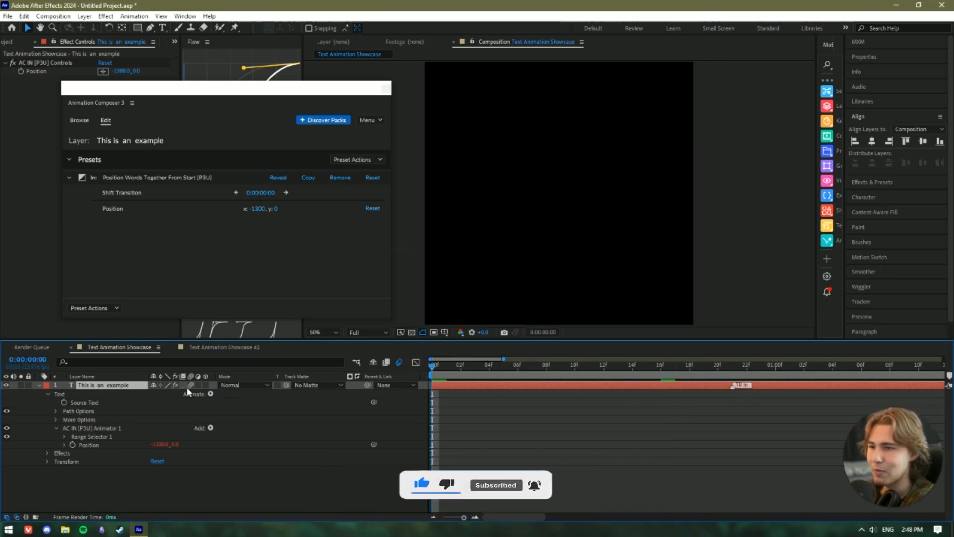
pyautogui.press('space')
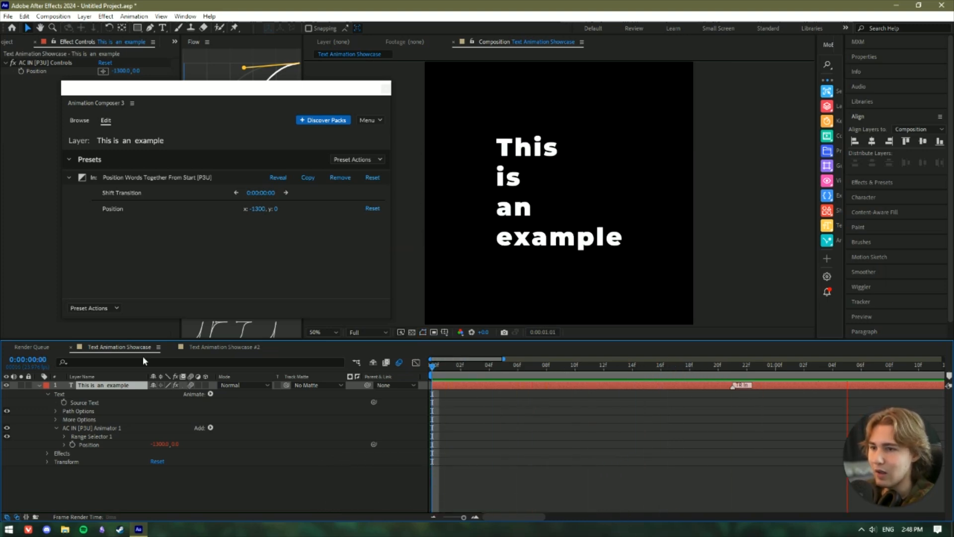
pyautogui.press('space')
pyautogui.press('space')
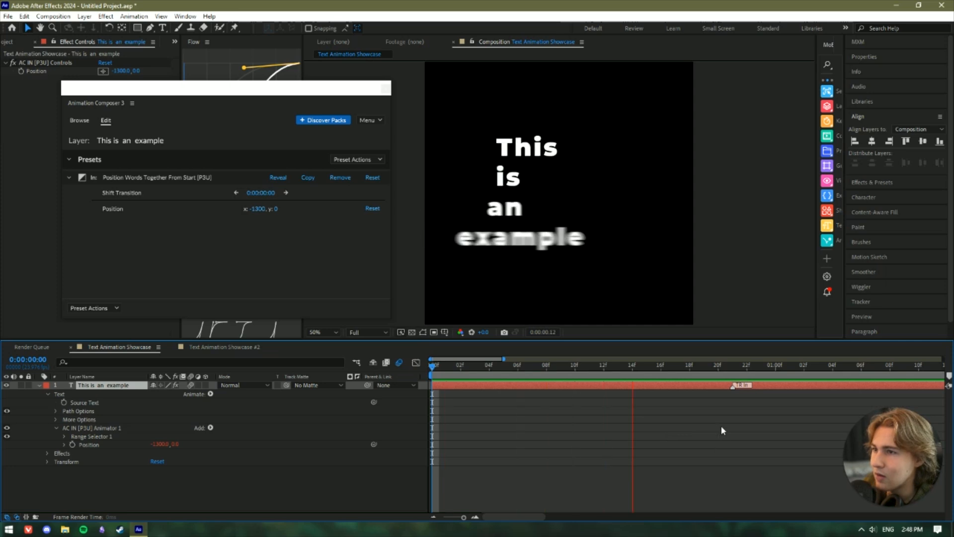
pyautogui.moveTo(719, 367); pyautogui.dragTo(630, 365)
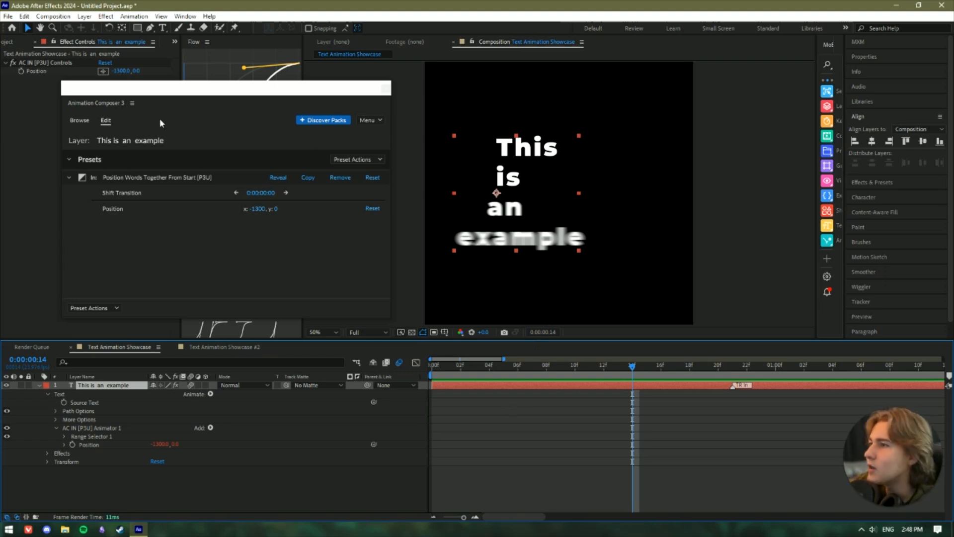
# - Open the Text Animation Showcase #2 composition and make its "This is an EXAMPLE" text layer visible
pyautogui.click(237, 344)
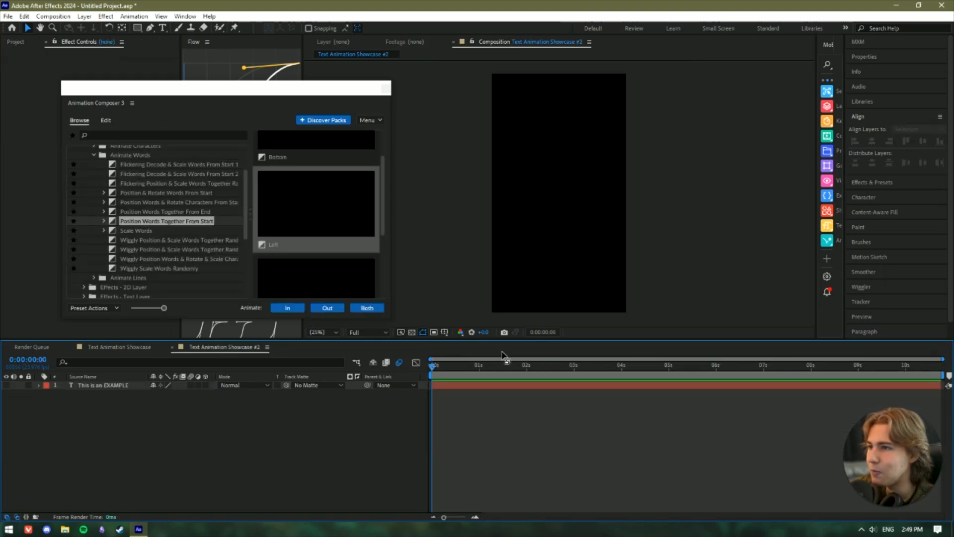
pyautogui.click(6, 385)
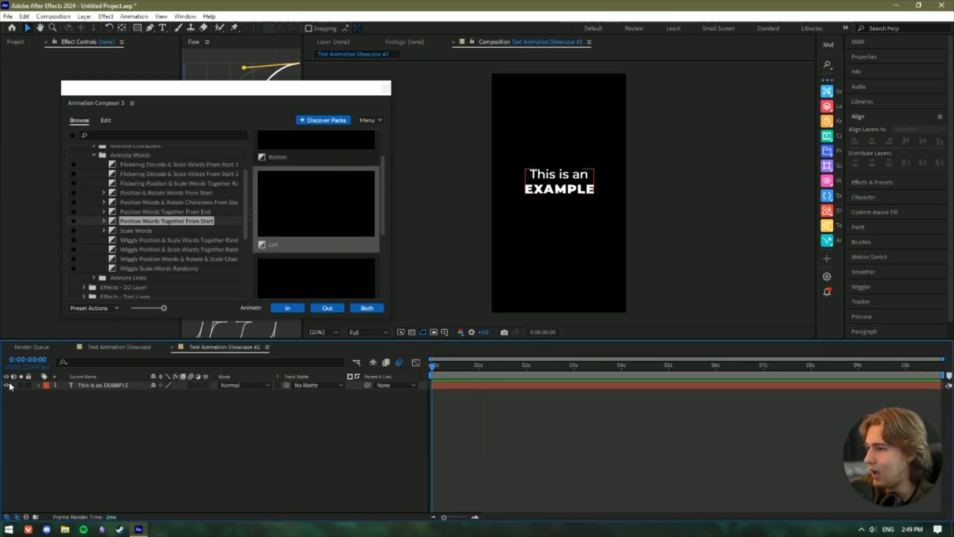
pyautogui.scroll(4, 628, 177)
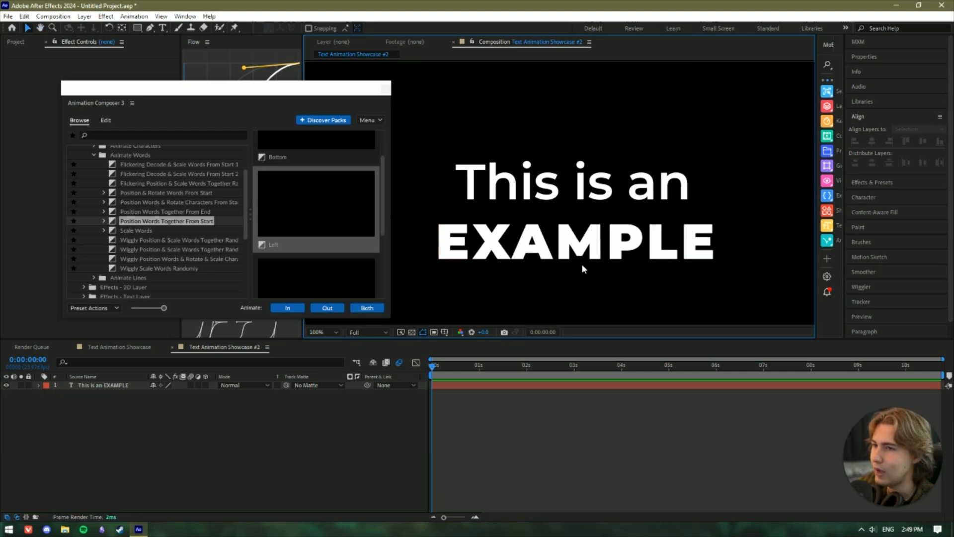
# - Set the font weight of the "This is an" line to Montserrat Medium
pyautogui.click(514, 216)
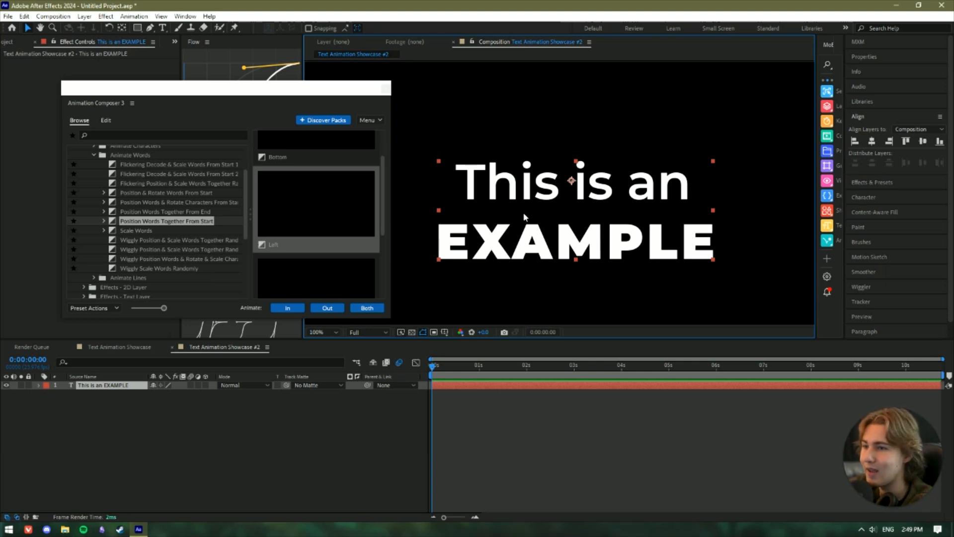
pyautogui.doubleClick(613, 203)
pyautogui.click(613, 202)
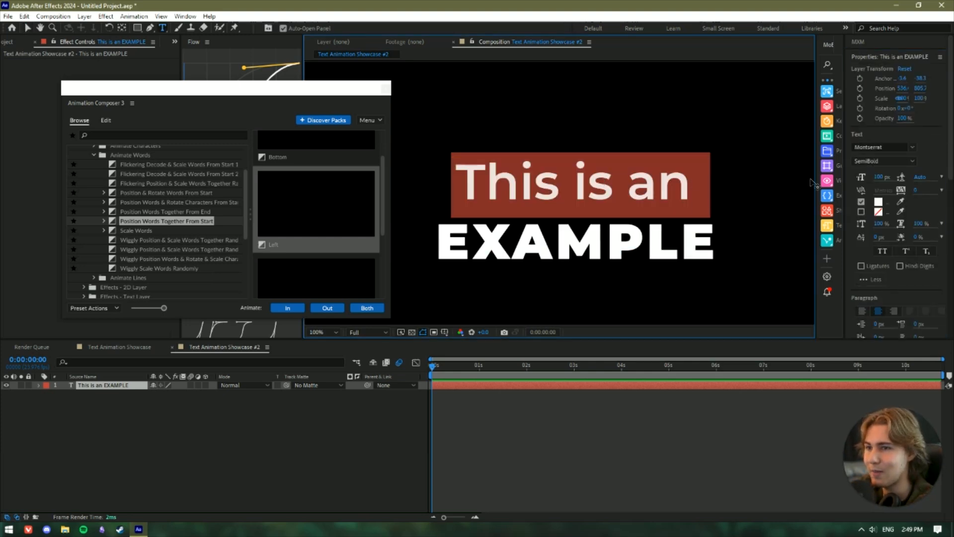
pyautogui.click(885, 161)
pyautogui.click(884, 258)
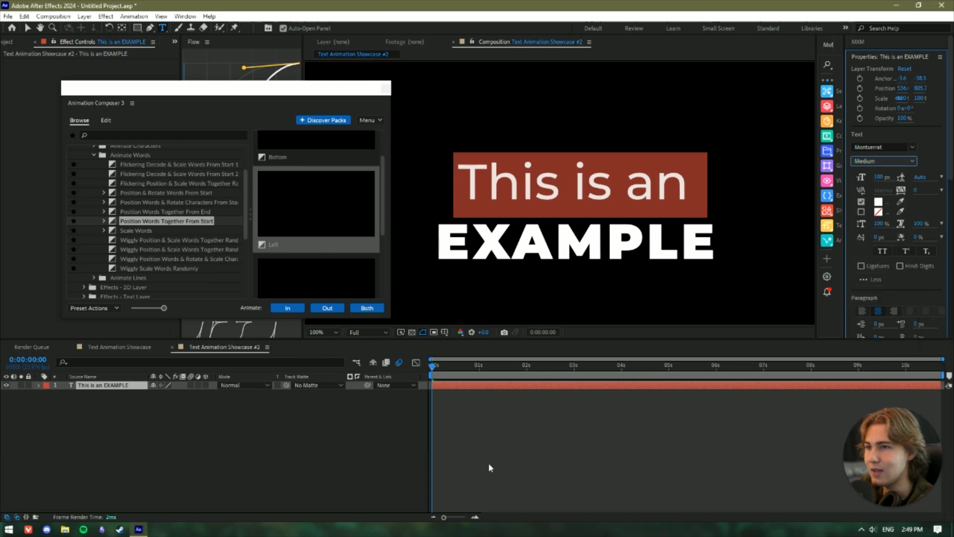
pyautogui.click(669, 417)
# - Tighten the leading of both text lines to about 72 px
pyautogui.scroll(-2, 679, 261)
pyautogui.tripleClick(570, 188)
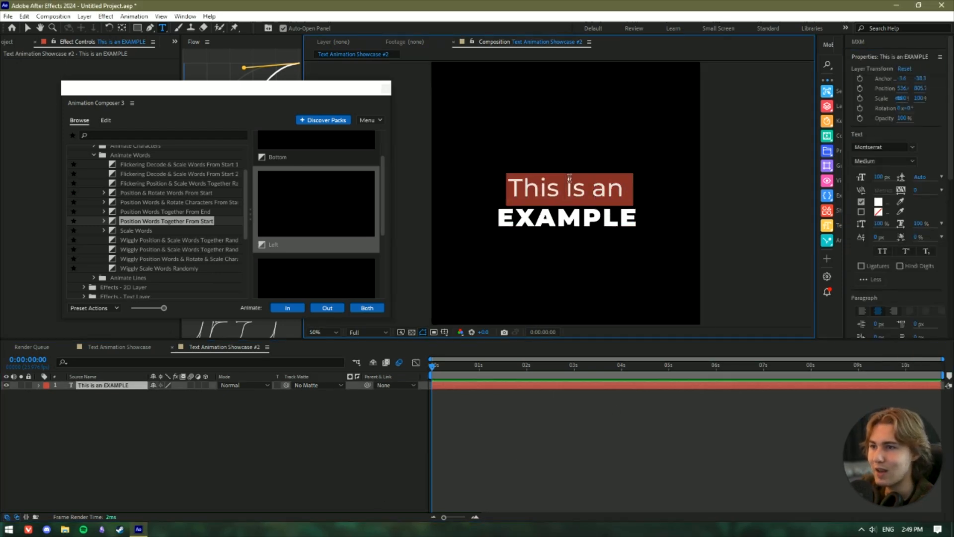
pyautogui.hotkey('ctrl', 'a')
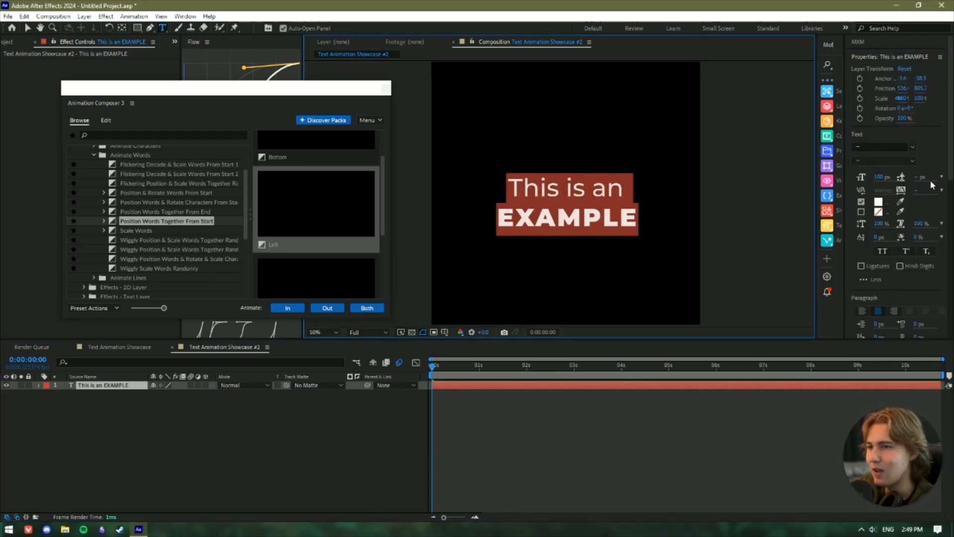
pyautogui.moveTo(921, 180); pyautogui.dragTo(943, 164)
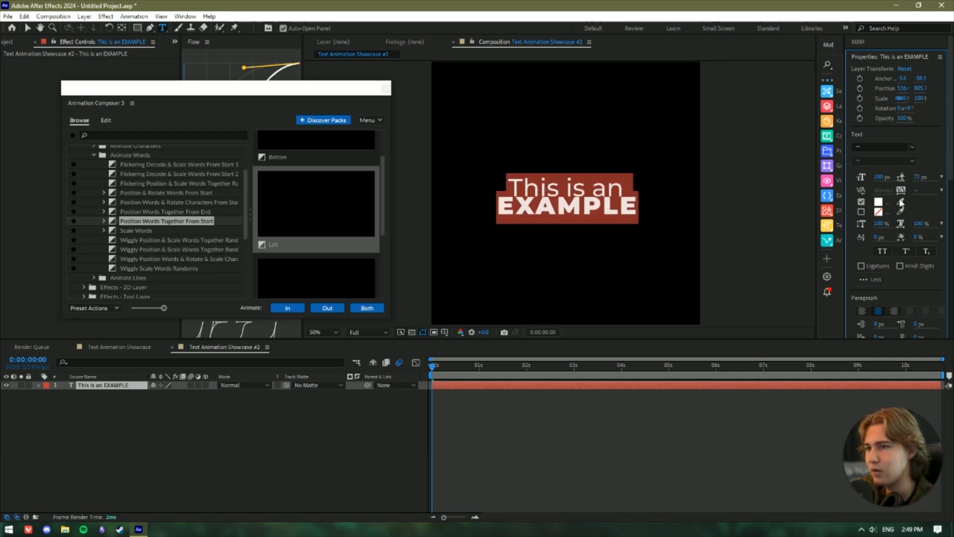
pyautogui.click(388, 462)
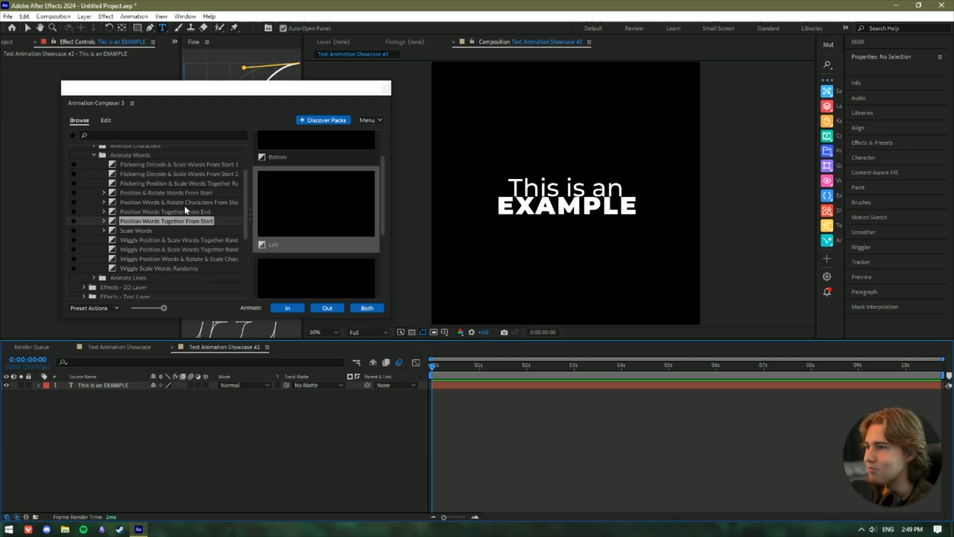
# - Apply the Bottom variant of Position & Rotate Words From Start to the text layer for both In and Out, and play it back
pyautogui.press('v')
pyautogui.click(528, 191)
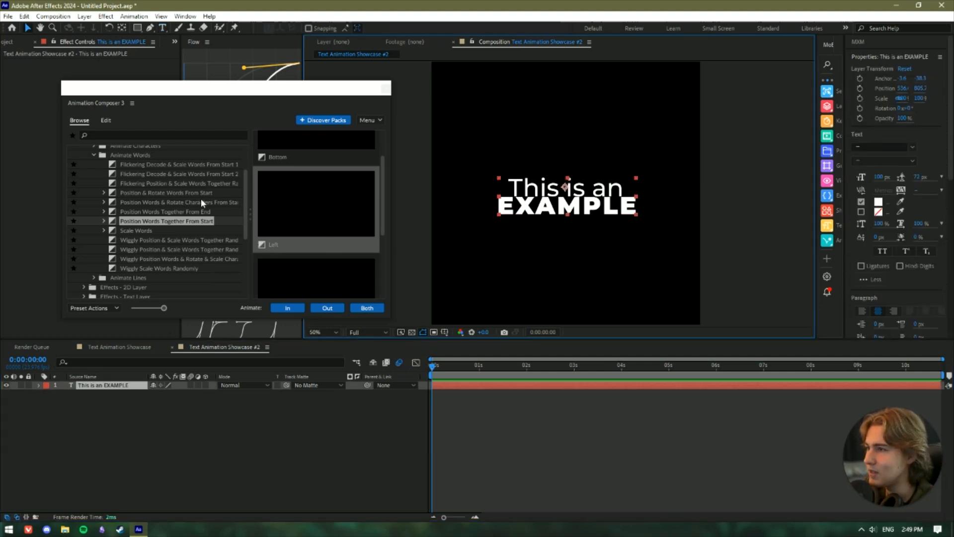
pyautogui.click(197, 198)
pyautogui.click(197, 194)
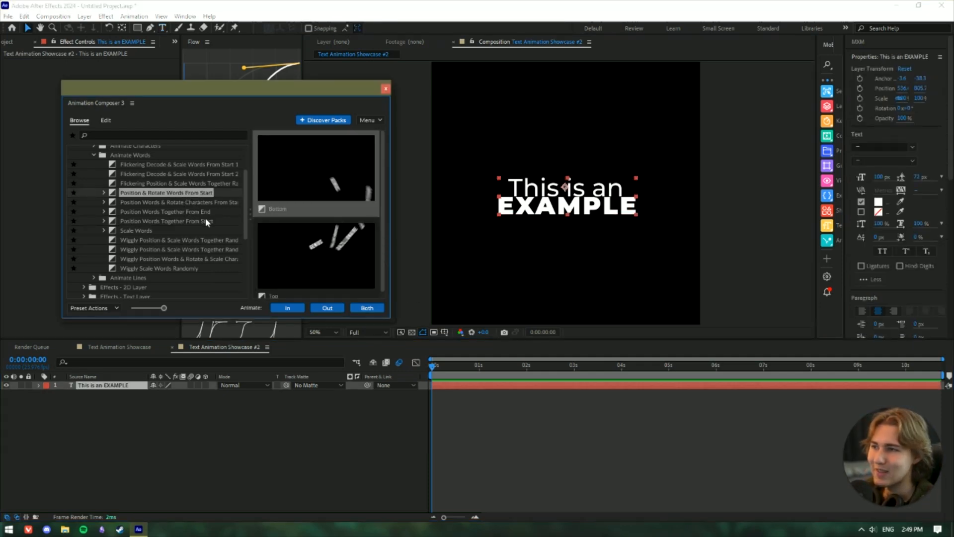
pyautogui.doubleClick(324, 174)
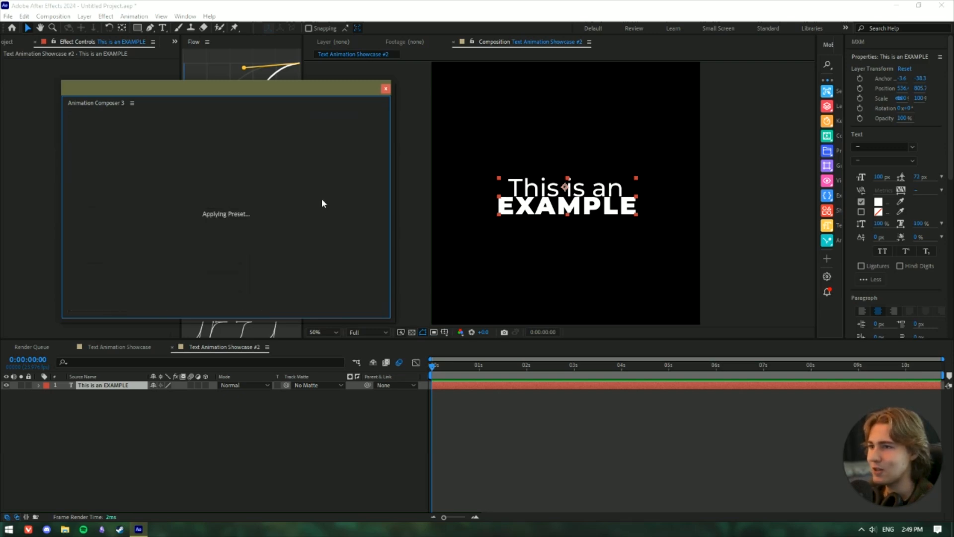
pyautogui.moveTo(455, 367); pyautogui.dragTo(432, 366)
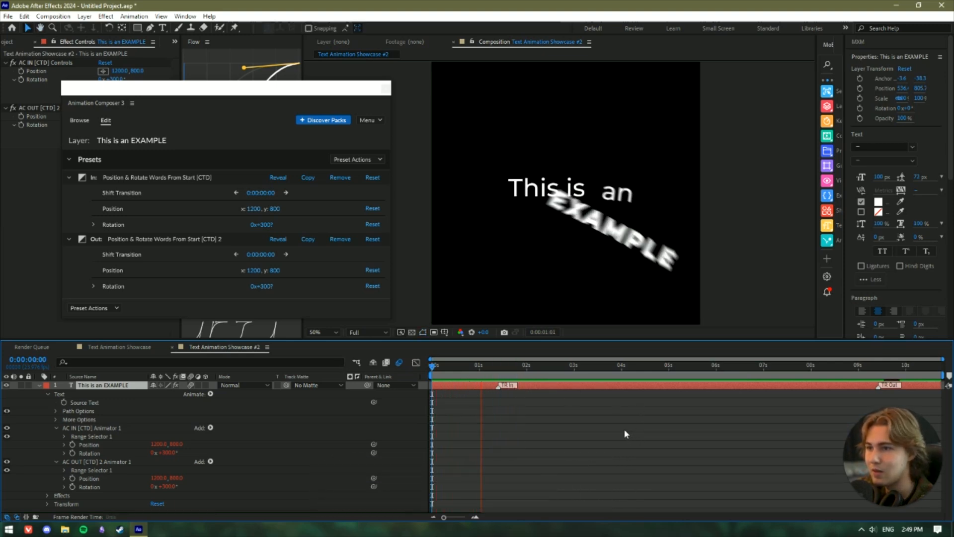
pyautogui.press('space')
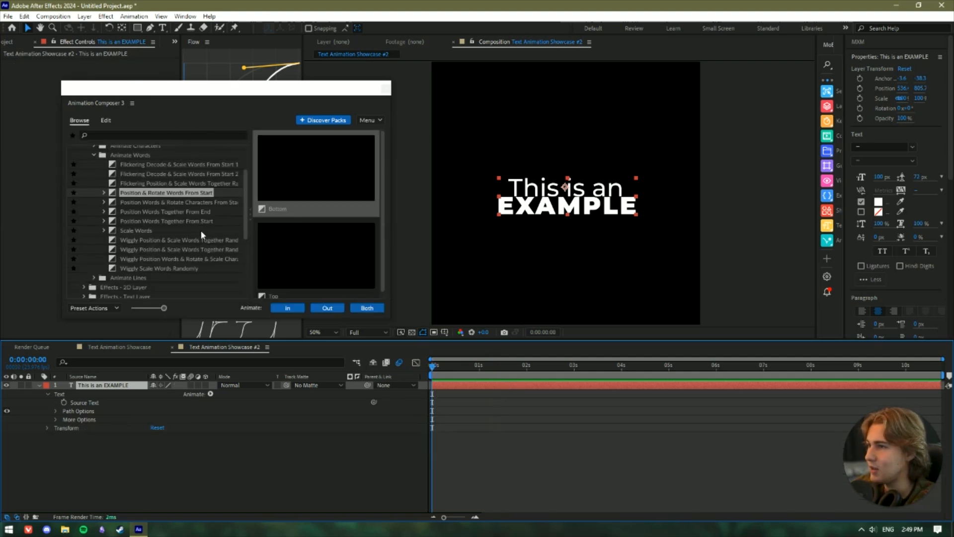
# - Replace the text layer's preset with the Bottom variant of Position Words & Rotate Characters From Start for In and Out, and preview it from the start
pyautogui.click(182, 202)
pyautogui.click(182, 202)
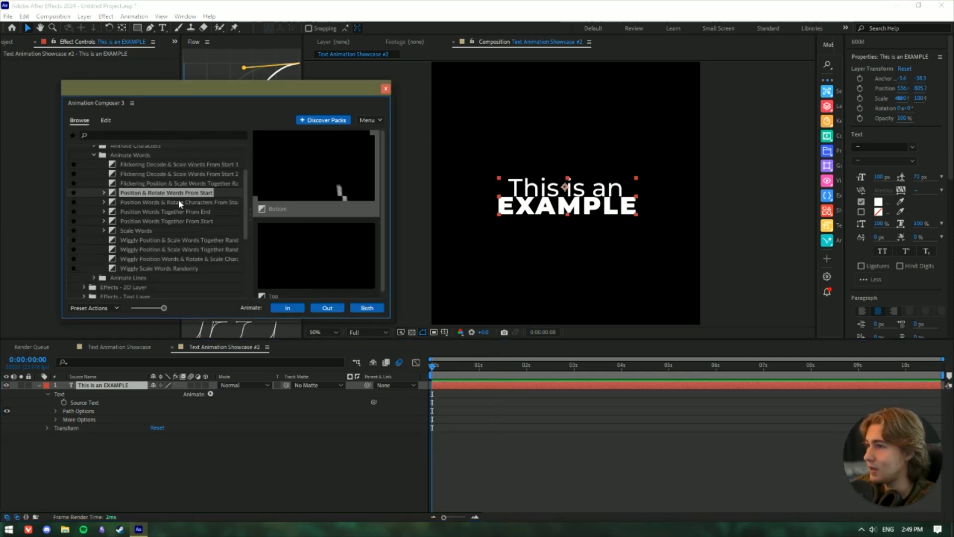
pyautogui.doubleClick(322, 174)
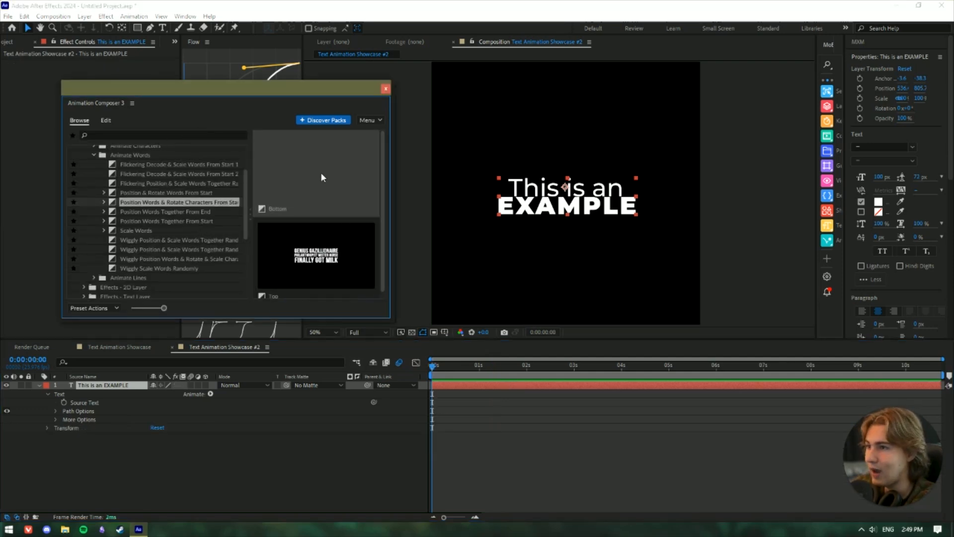
pyautogui.moveTo(448, 366); pyautogui.dragTo(405, 373)
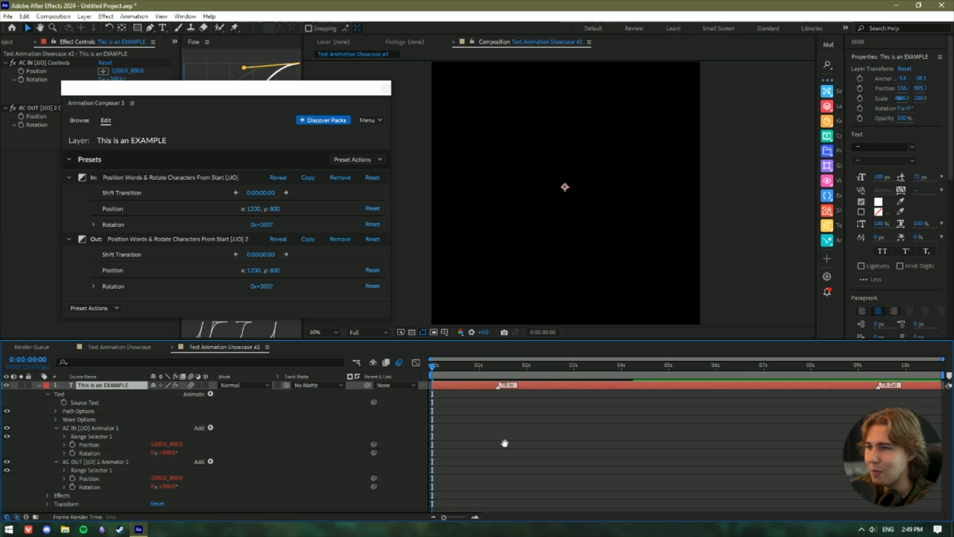
pyautogui.press('space')
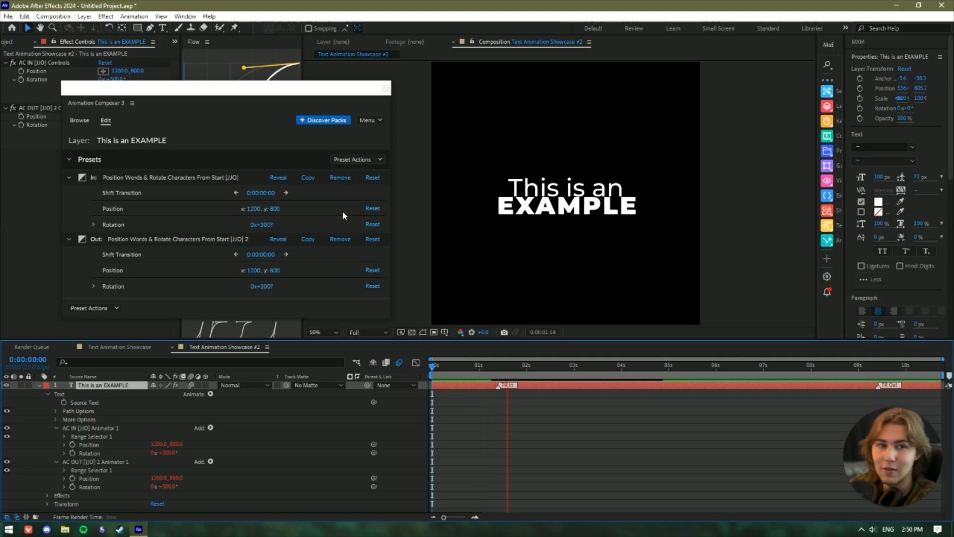
pyautogui.press('space')
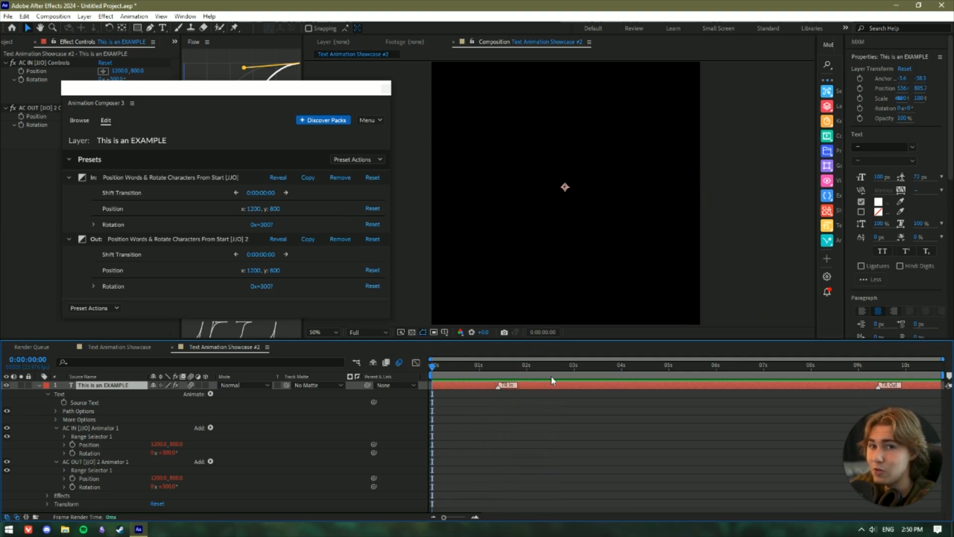
pyautogui.press('space')
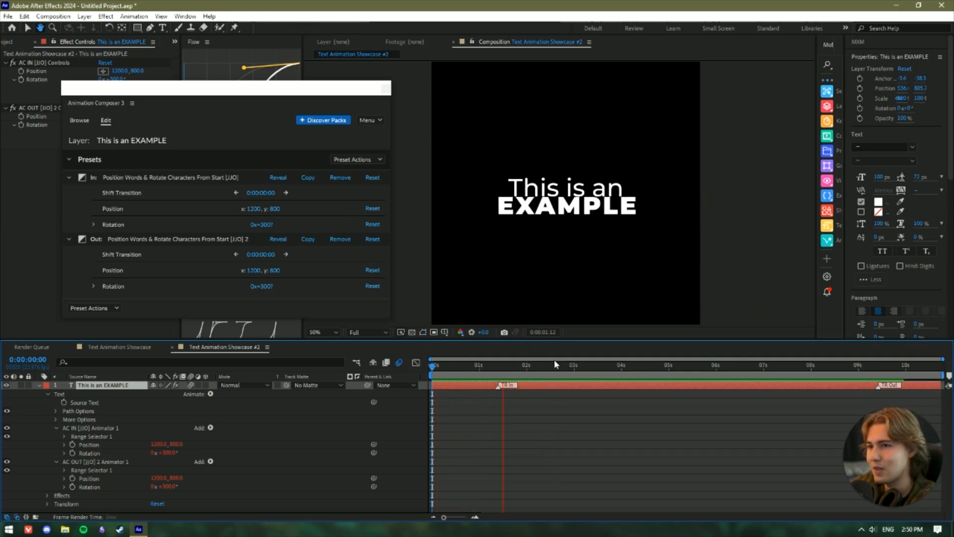
pyautogui.press('space')
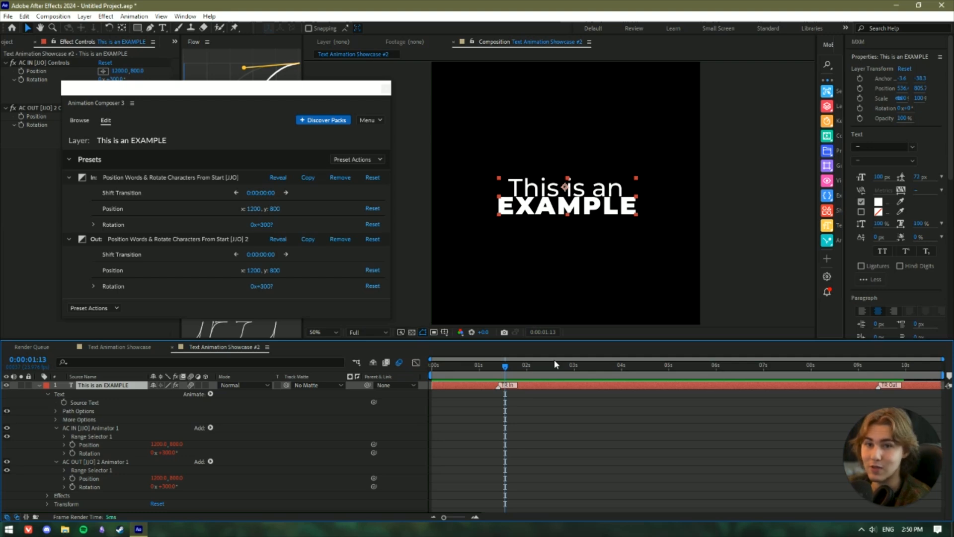